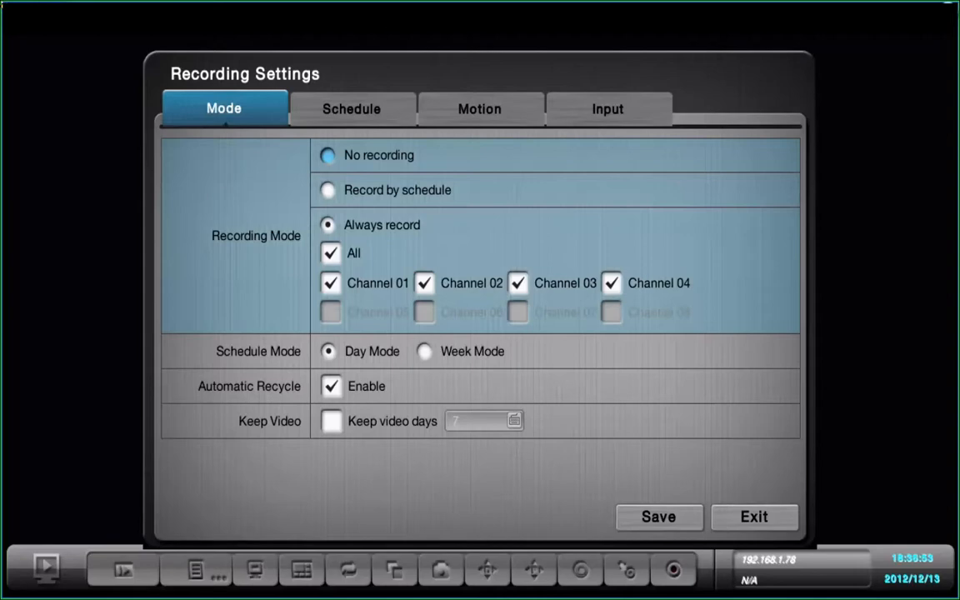
- Set the schedule mode for recording to Week Mode
key("Down")
key("Down")
key("Down")
key("Down")
key("Down")
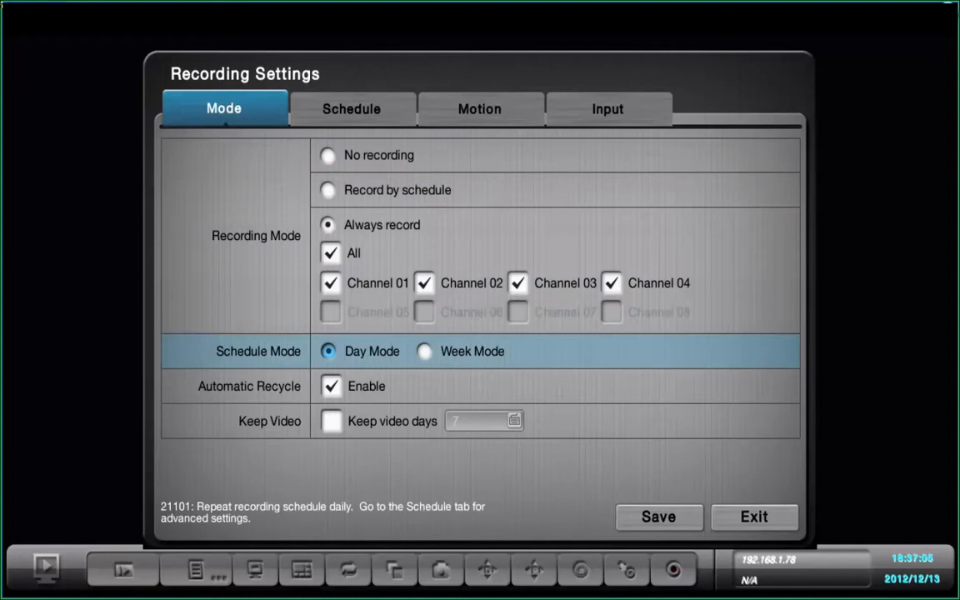
key("Right")
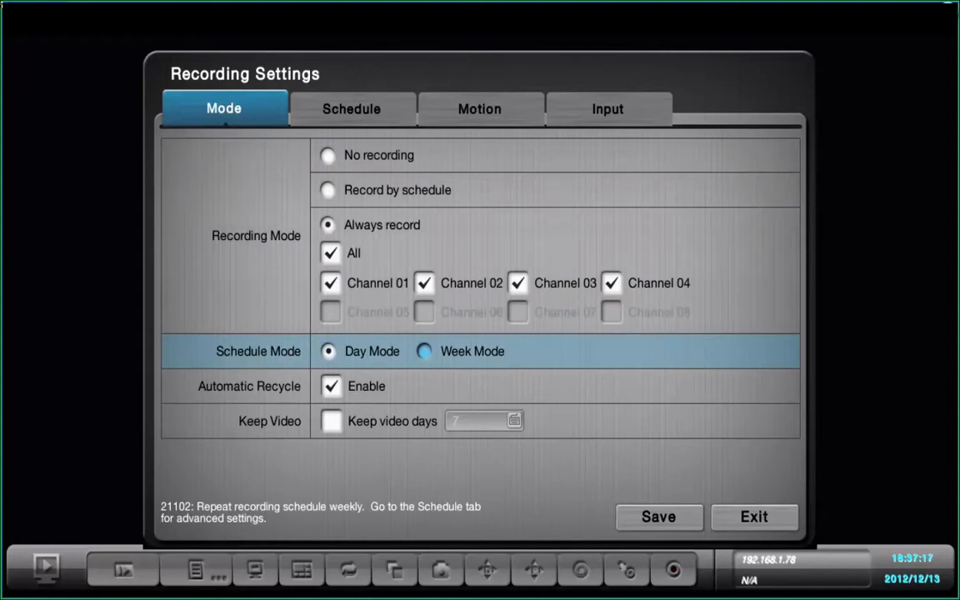
key("Return")
- Set the recording mode to Record by schedule and save the changes
key("Up")
key("Up")
key("Up")
key("Up")
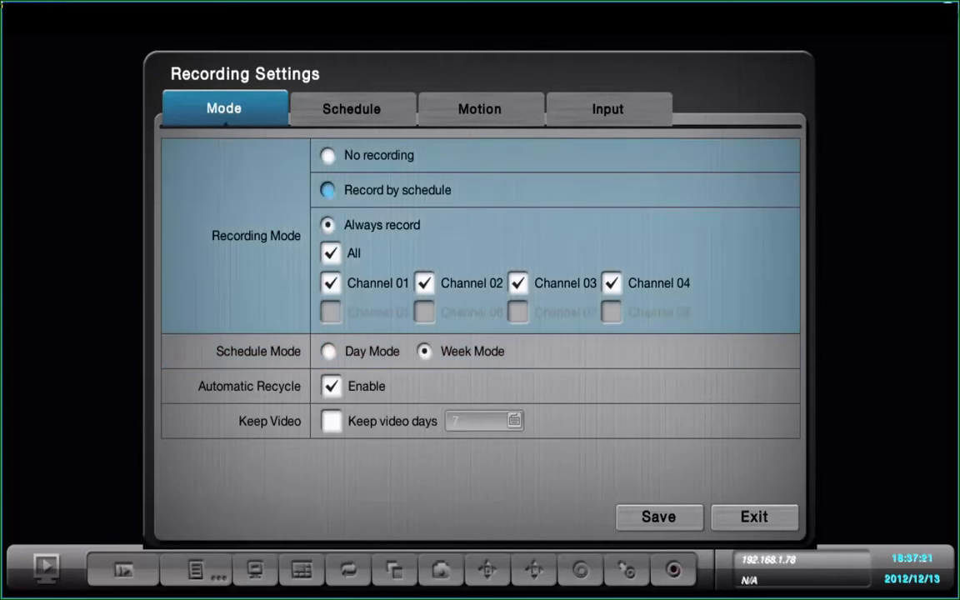
key("Return")
left_click(659, 517)
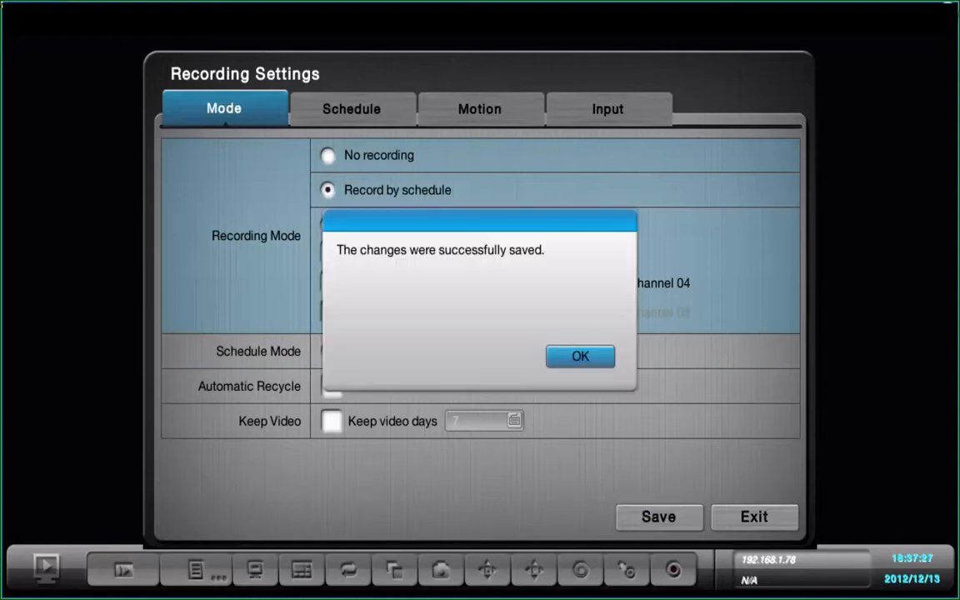
key("Return")
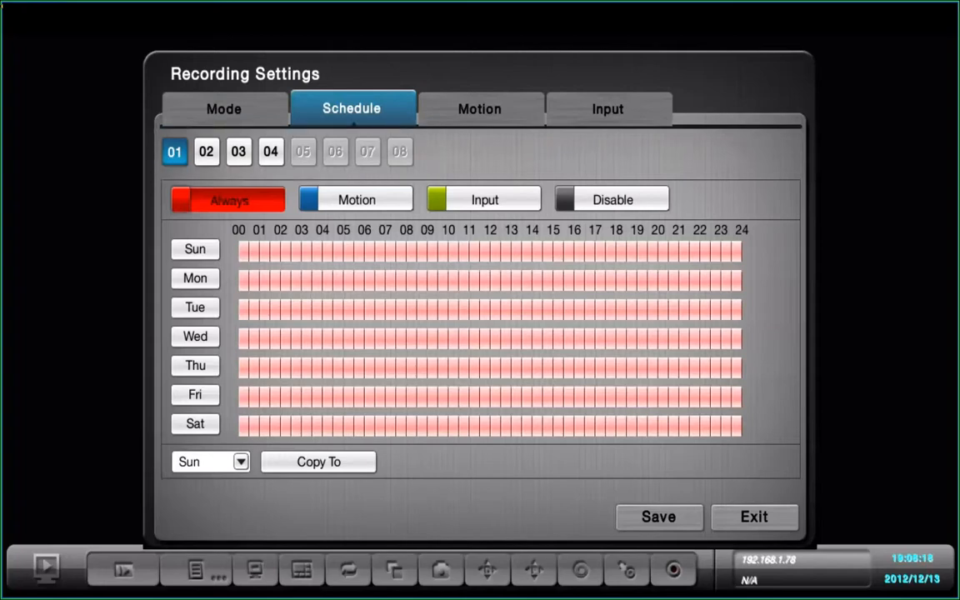
- Apply the Disable recording type to channel 01's Sunday schedule from 00 to 04
key("Down")
key("Right")
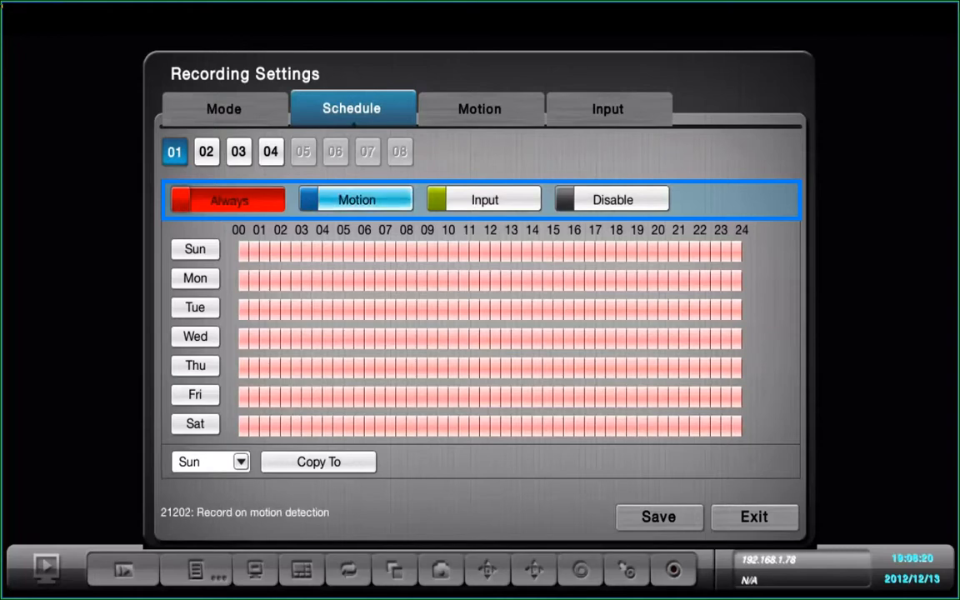
key("Right")
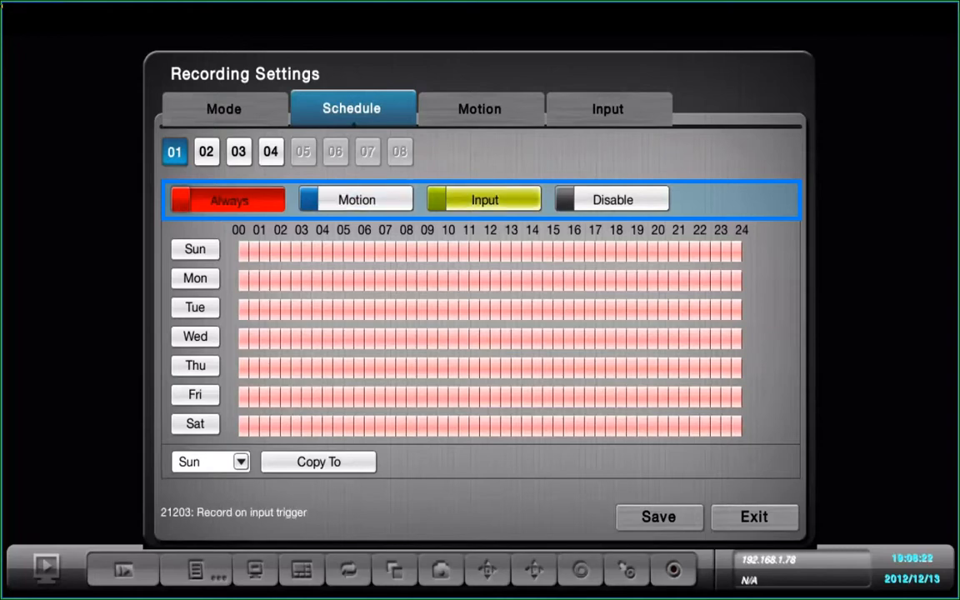
key("Right")
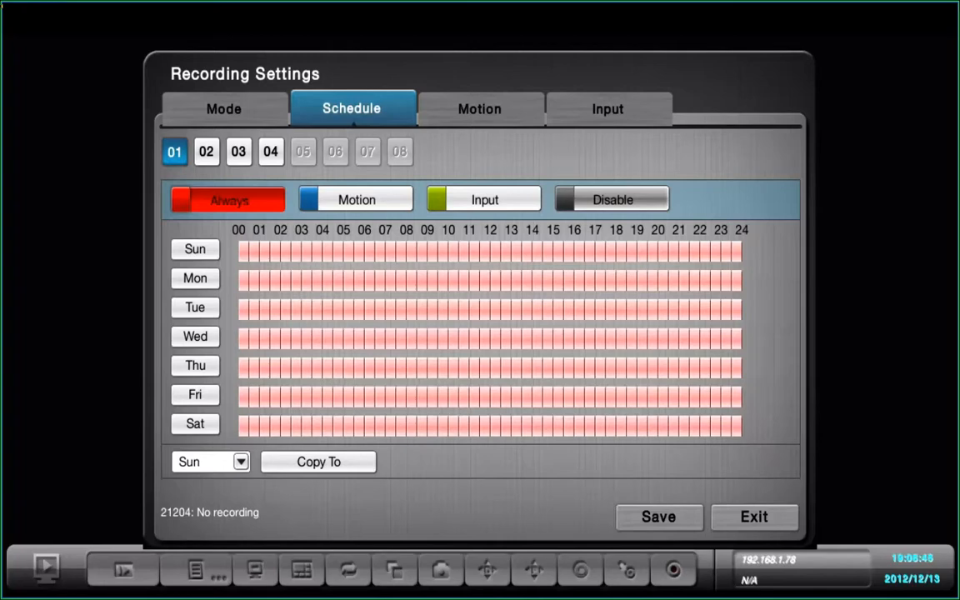
left_click(613, 199)
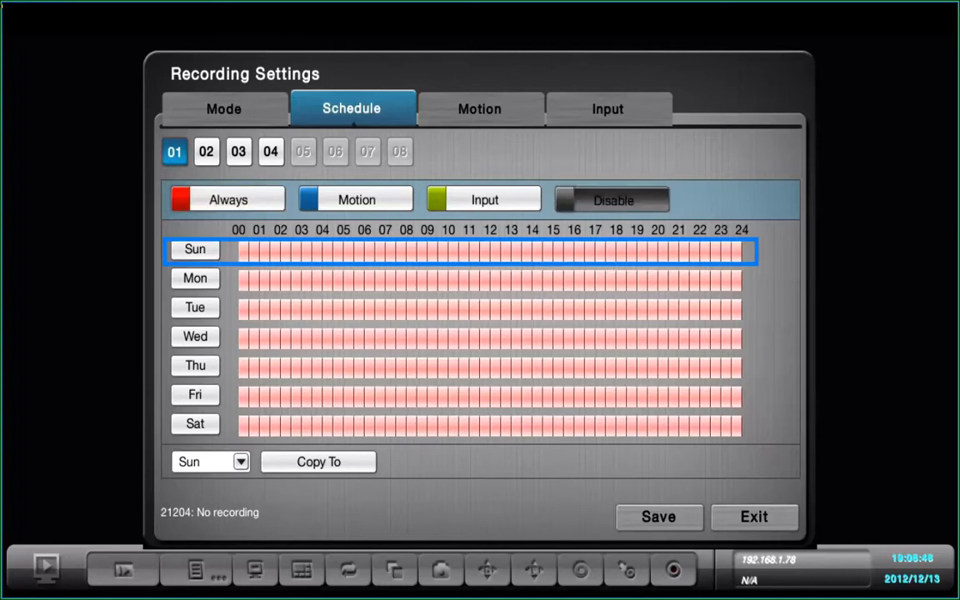
key("Down")
key("Return")
key("Right")
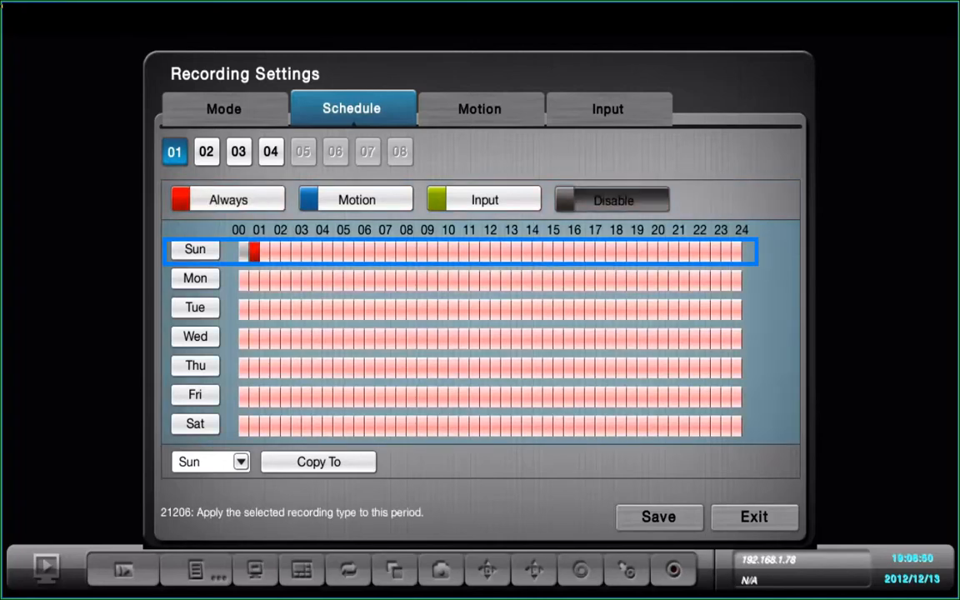
key("Return")
key("Right")
key("Return")
key("Right")
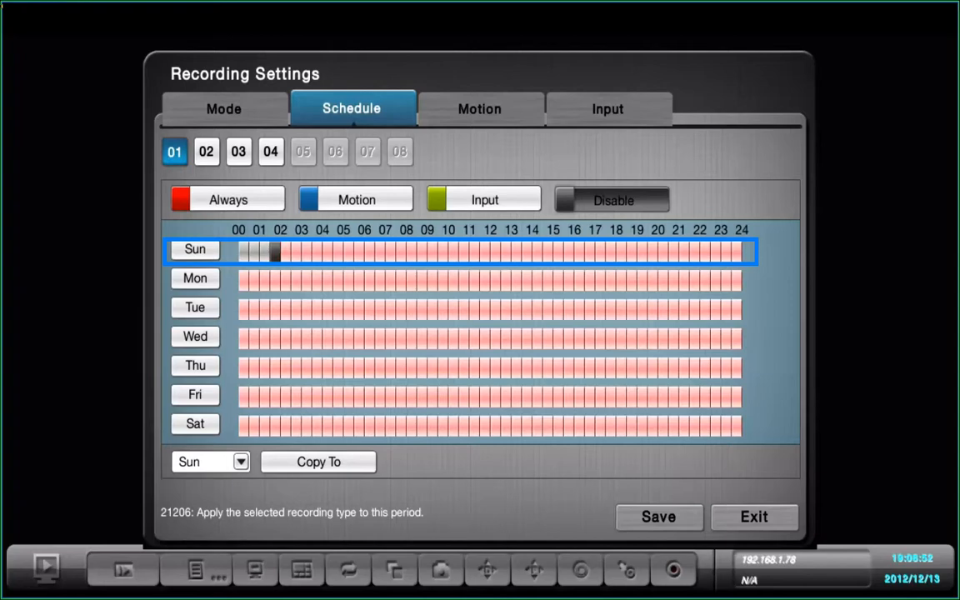
key("Return")
key("Right")
key("Return")
key("Right")
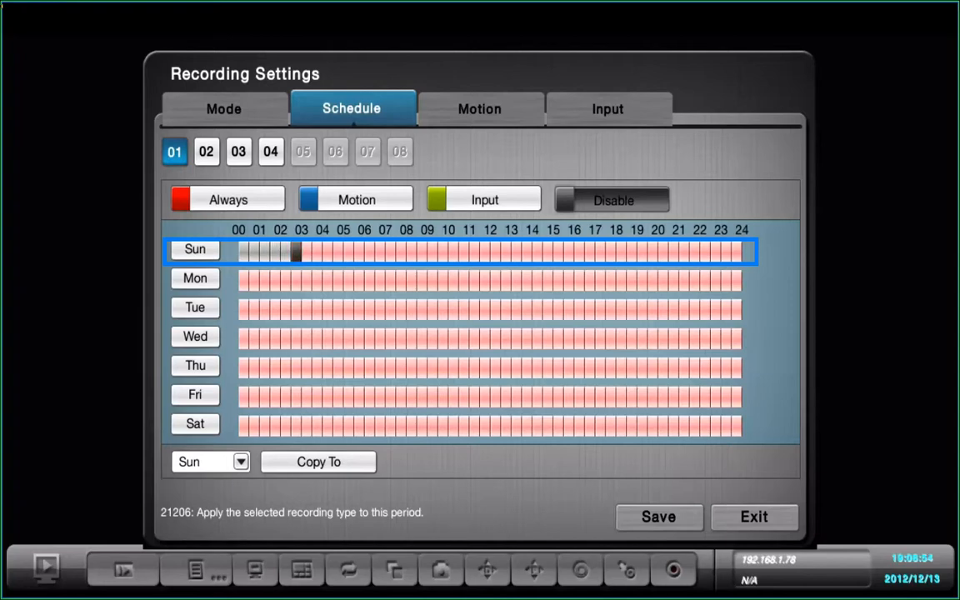
key("Return")
key("Right")
key("Return")
key("Right")
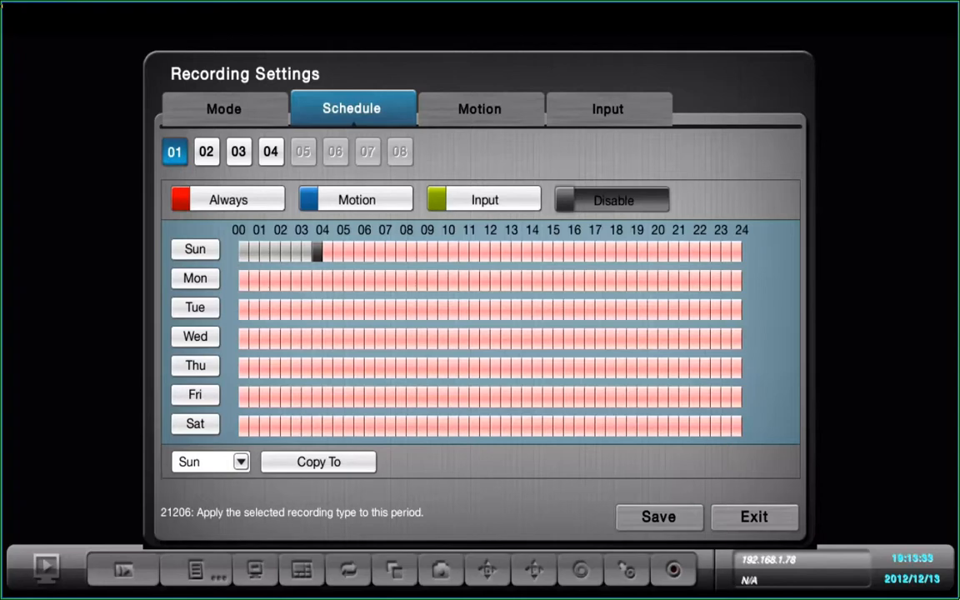
key("Return")
key("Return")
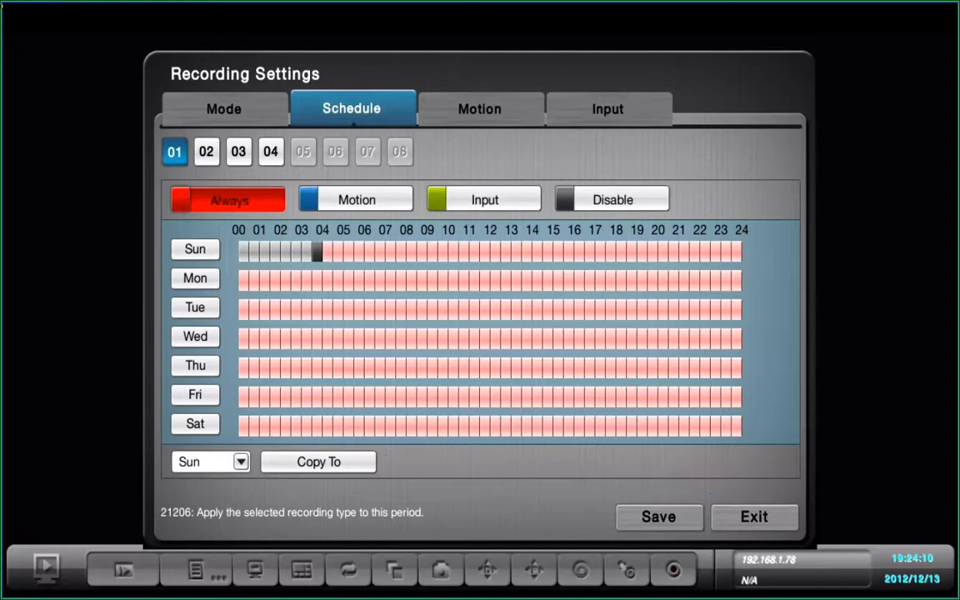
- Open the motion recording settings and switch to channel 03
key("Up")
key("Up")
key("Up")
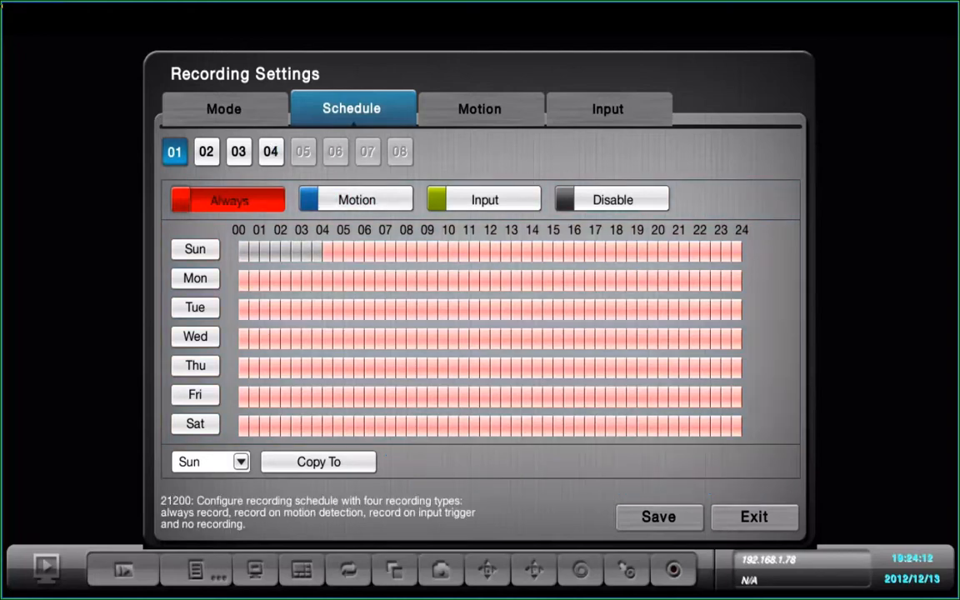
key("Right")
key("Down")
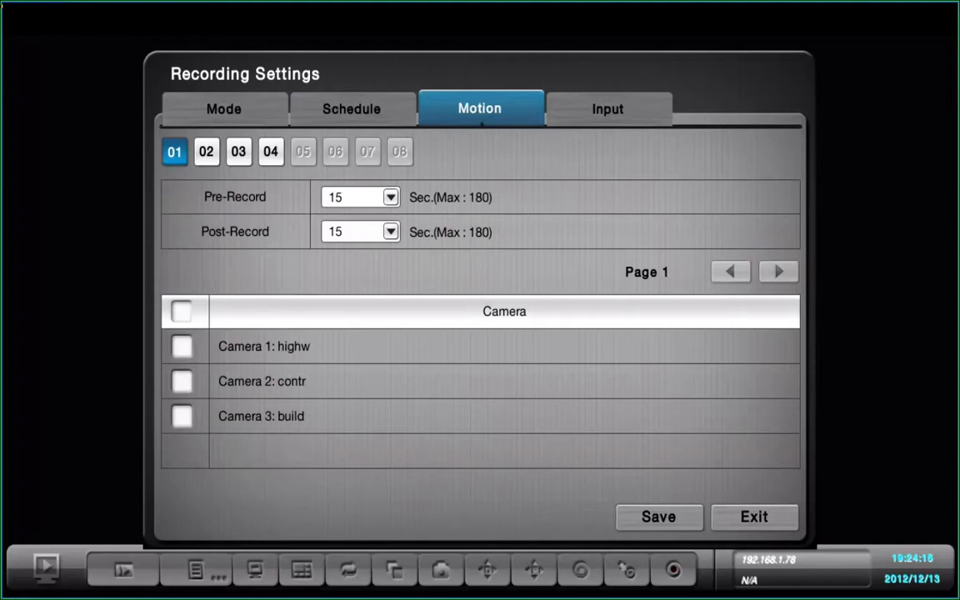
key("Down")
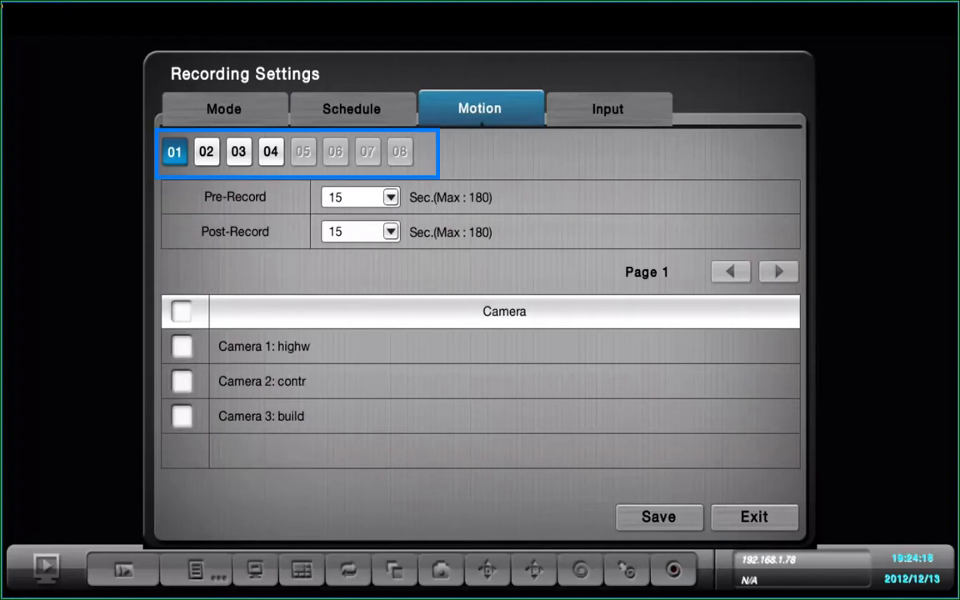
key("Right")
key("Right")
key("Return")
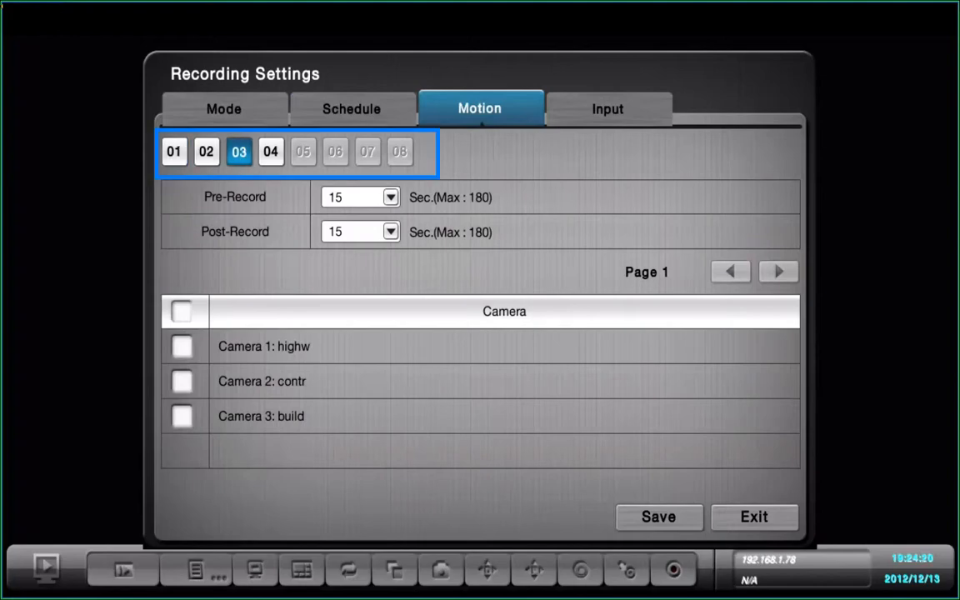
- Enable Camera 2: contr as the motion detection source for channel 03 and save the changes
key("Down")
key("Down")
key("Down")
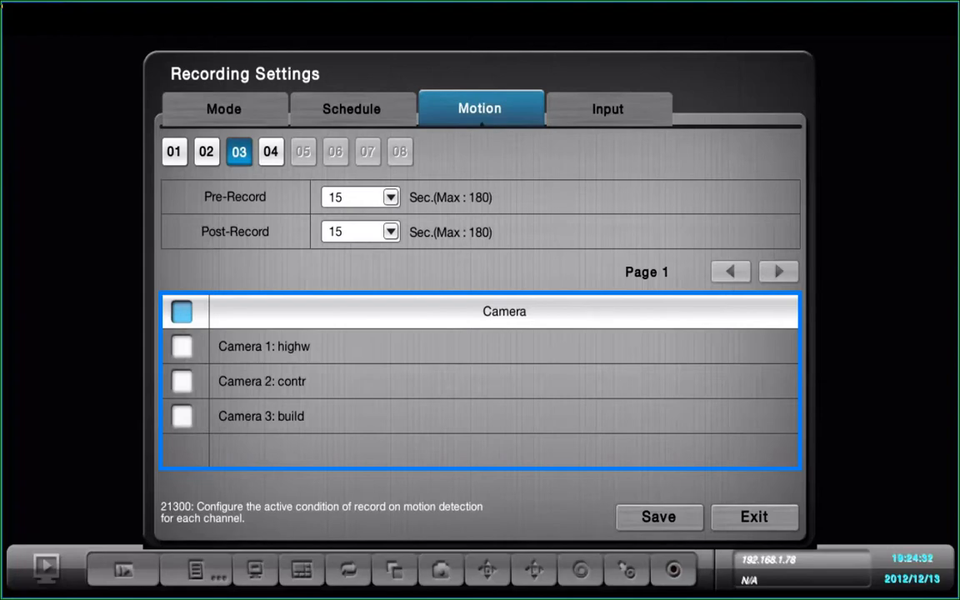
key("Down")
key("Down")
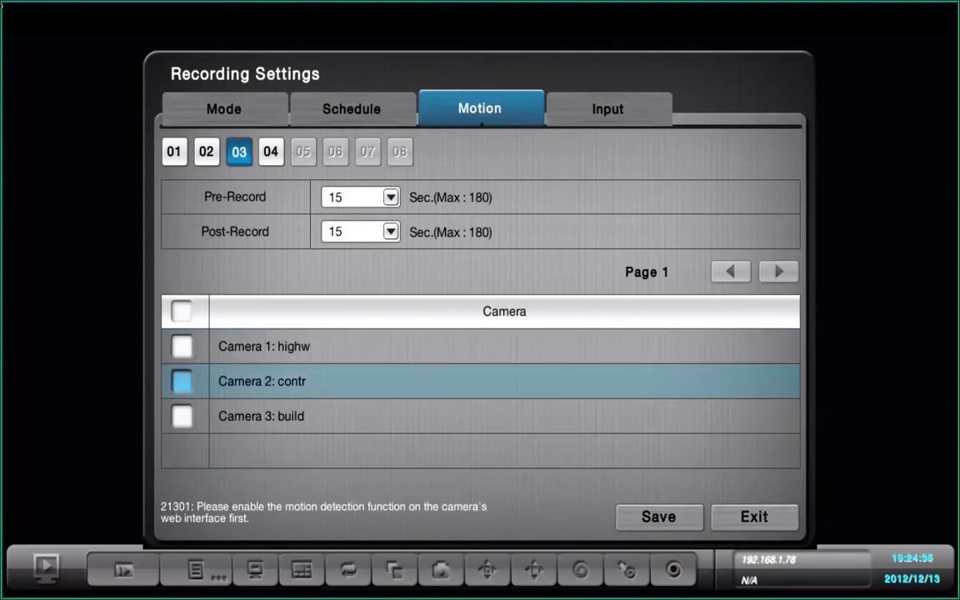
key("Return")
key("ctrl+s")
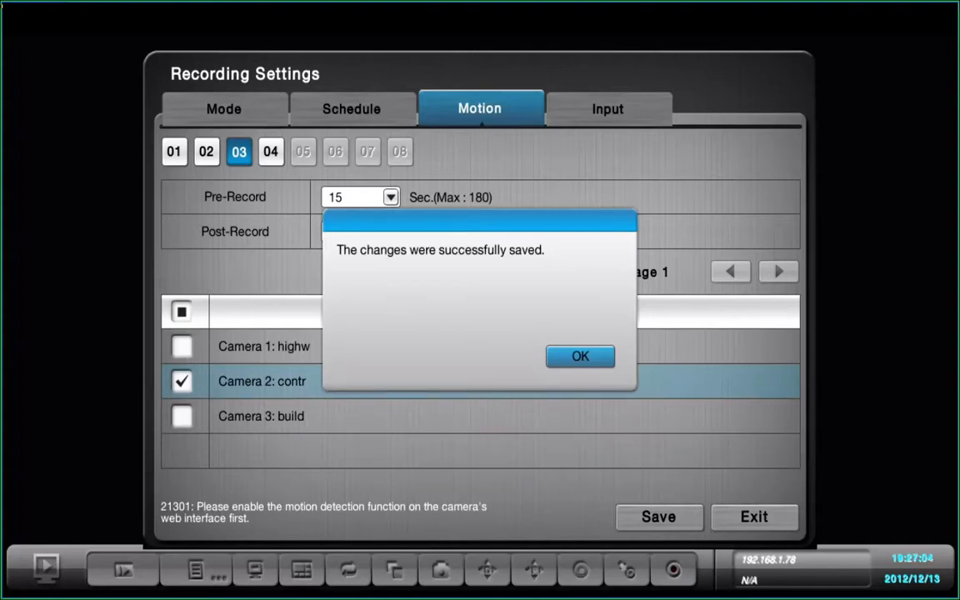
key("Return")
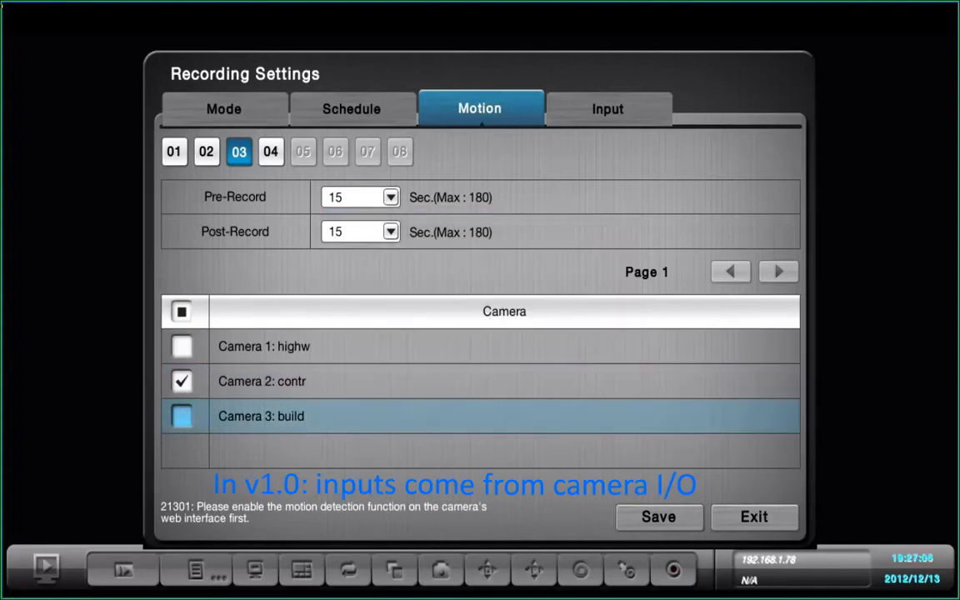
left_click(659, 517)
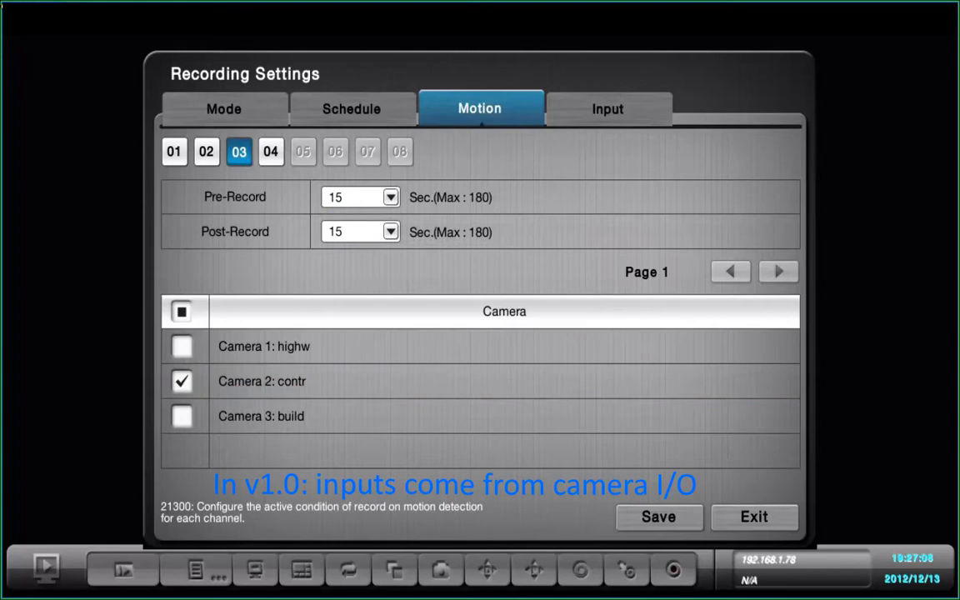
left_click(608, 109)
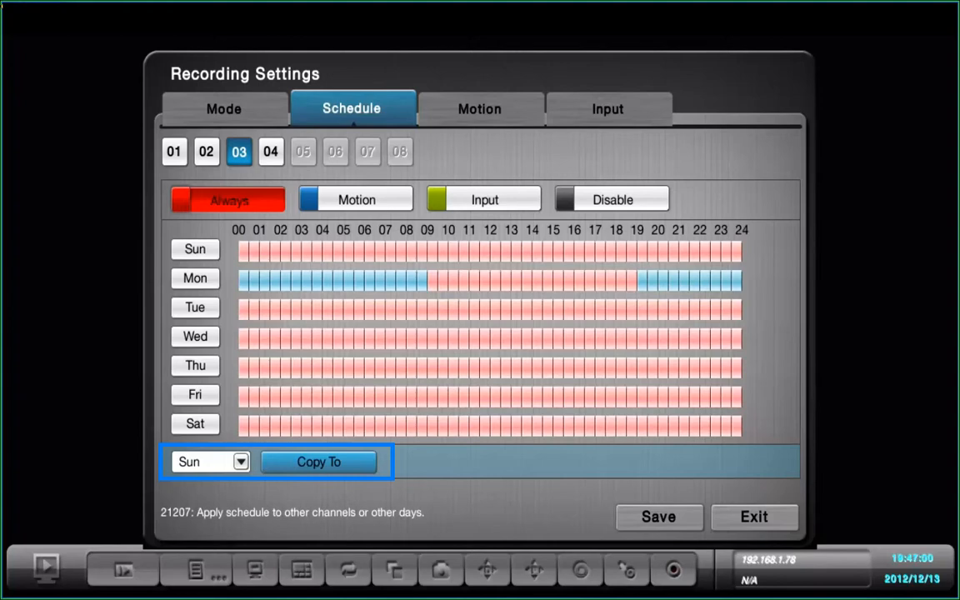
- Copy channel 03's Monday recording schedule to Tuesday and Wednesday
left_click(240, 461)
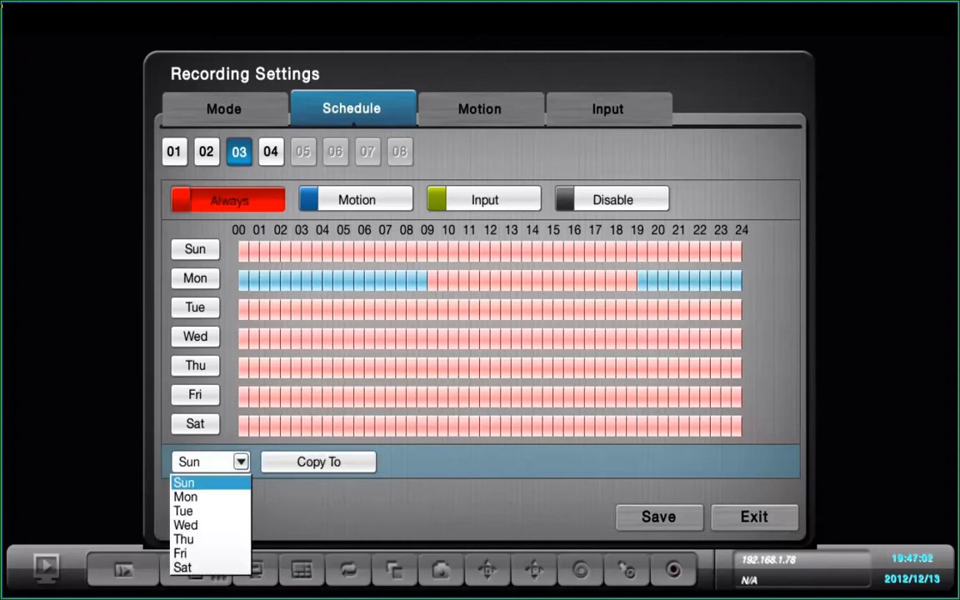
key("Down")
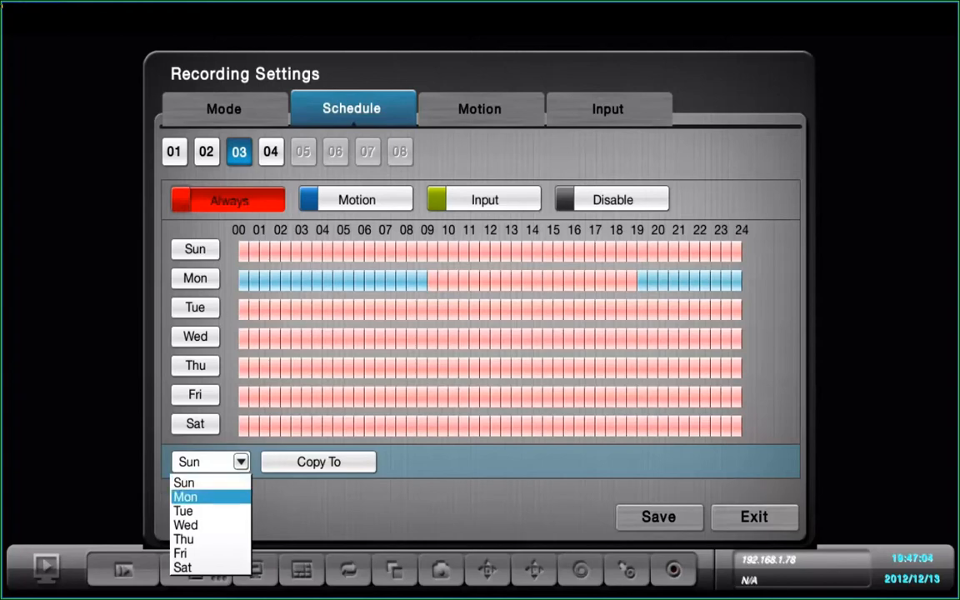
key("Return")
key("Right")
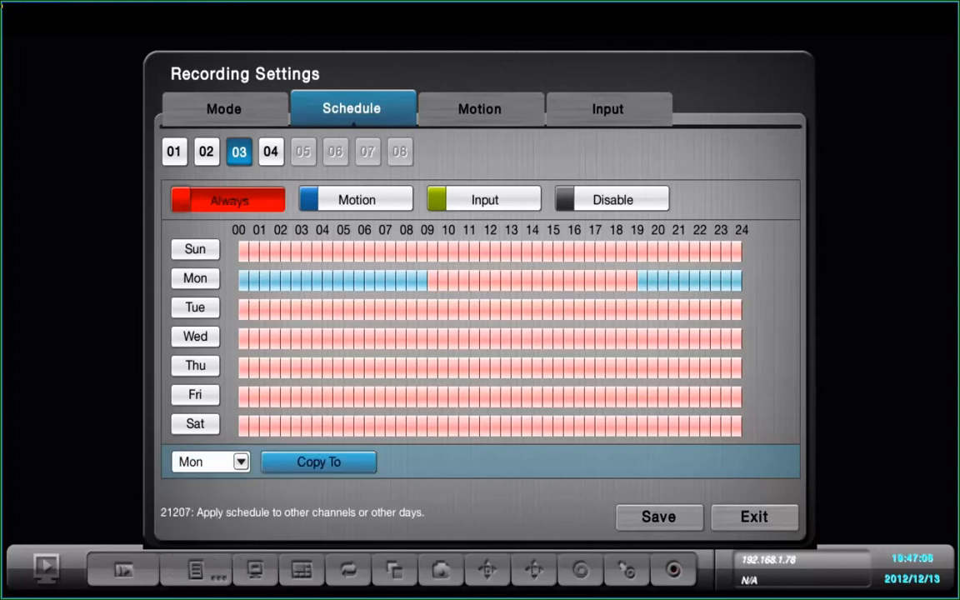
key("Return")
key("Down")
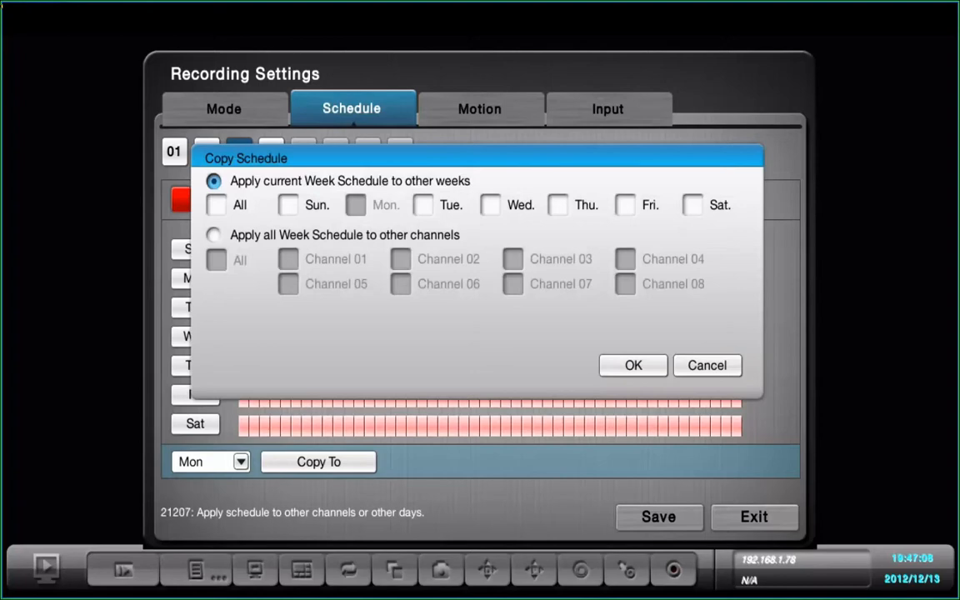
key("Down")
key("Right")
key("Right")
key("Return")
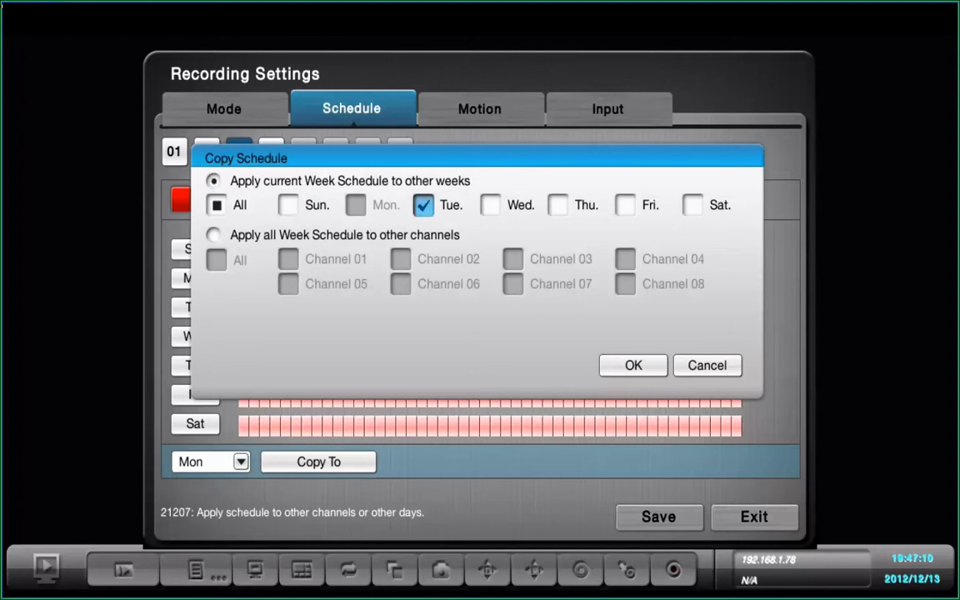
key("Right")
key("Return")
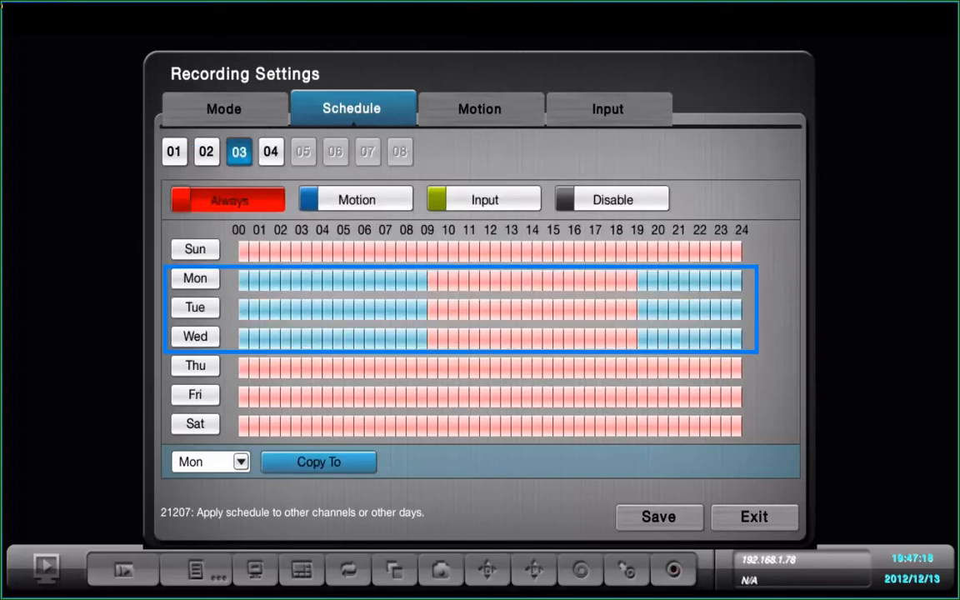
- Copy channel 03's entire week schedule to another channel using the option to apply it to other channels
key("Return")
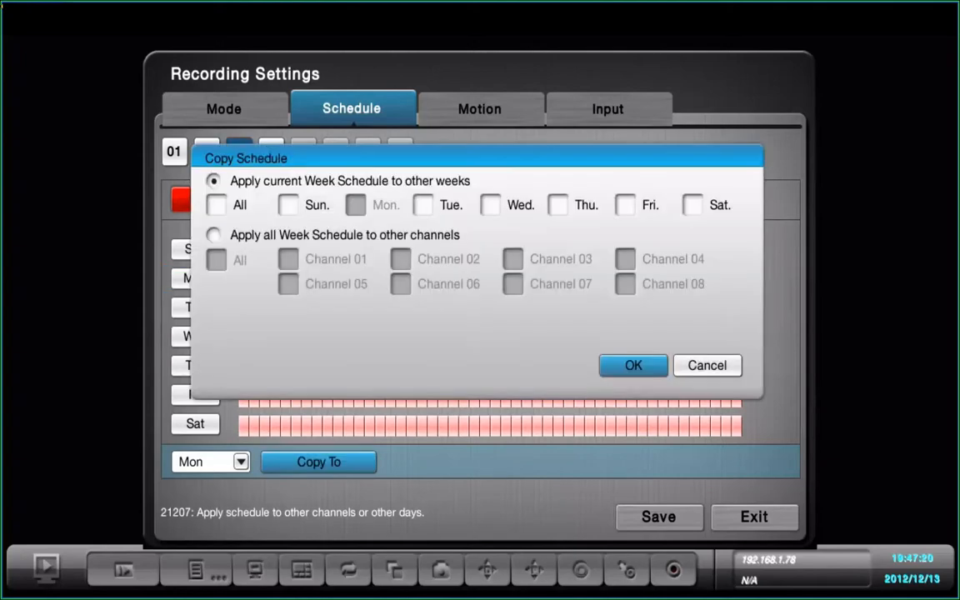
key("Down")
key("Down")
key("Down")
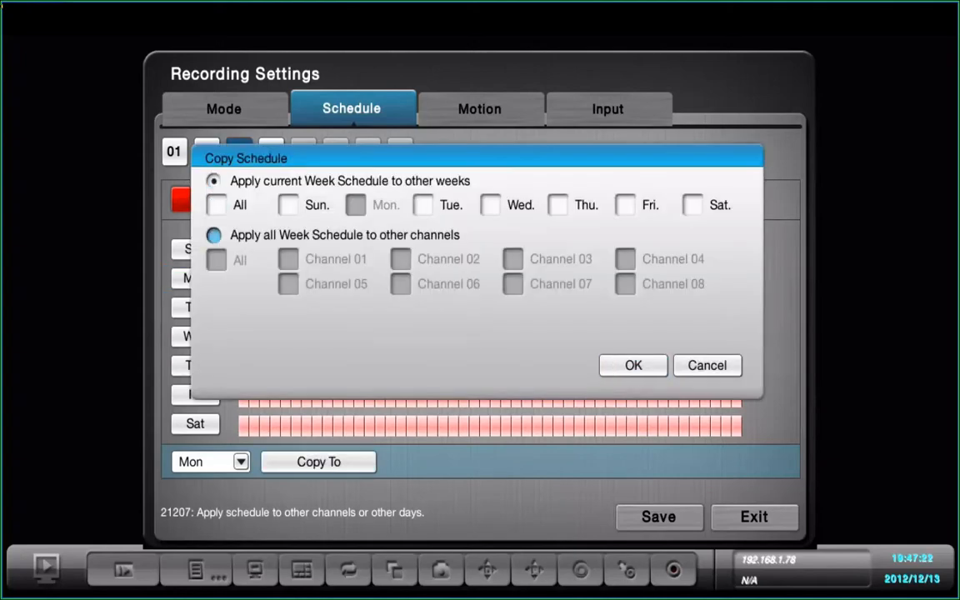
key("Return")
key("Down")
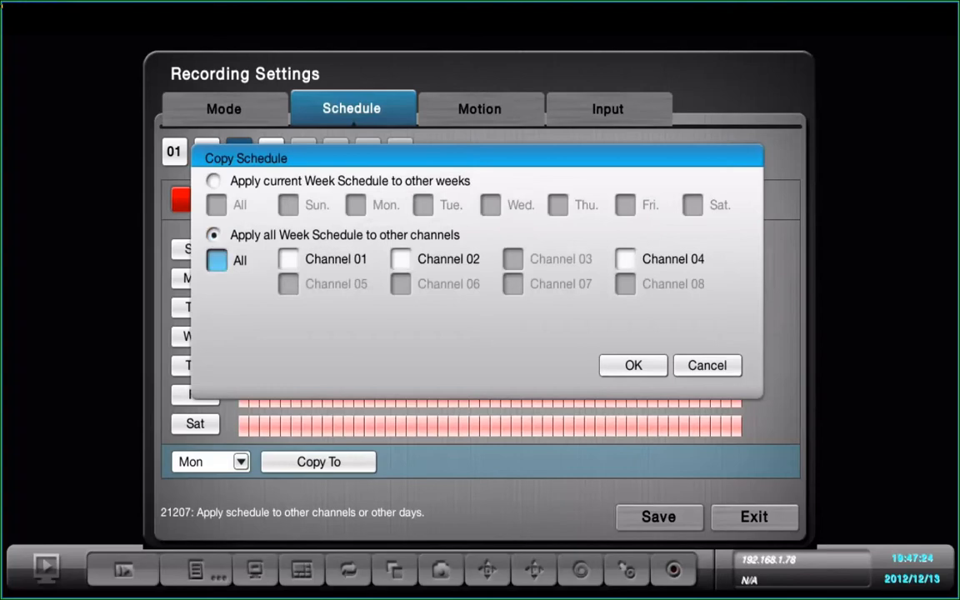
key("Right")
key("Right")
key("Return")
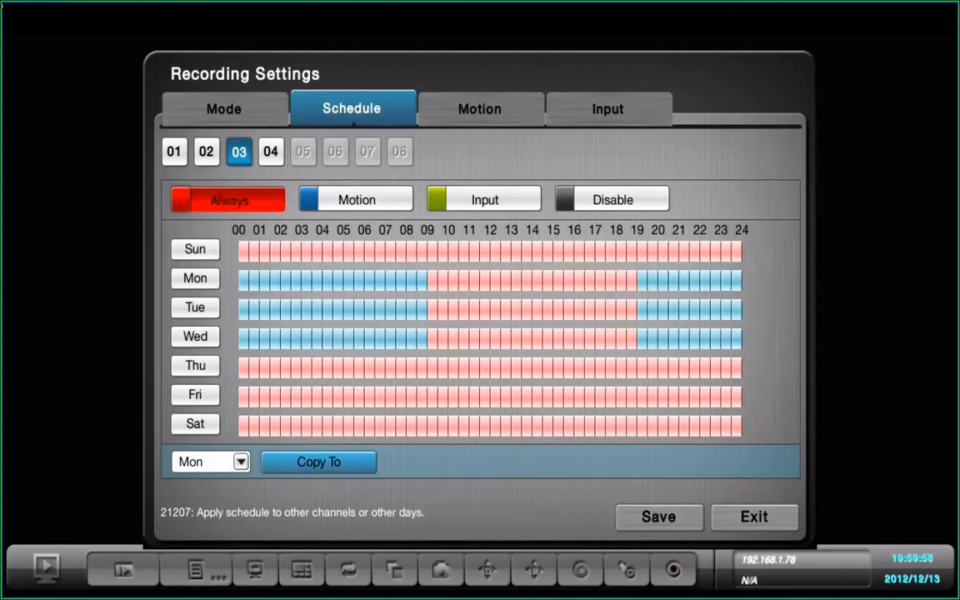
key("Return")
key("Return")
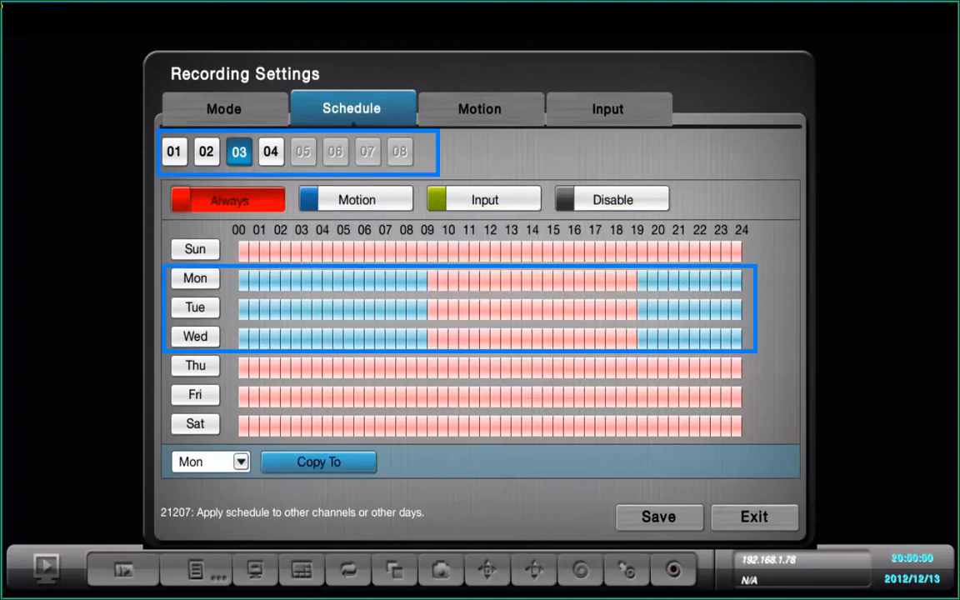
- Check the copied Monday to Wednesday recording schedule on channel 03
key("Down")
key("Down")
key("Down")
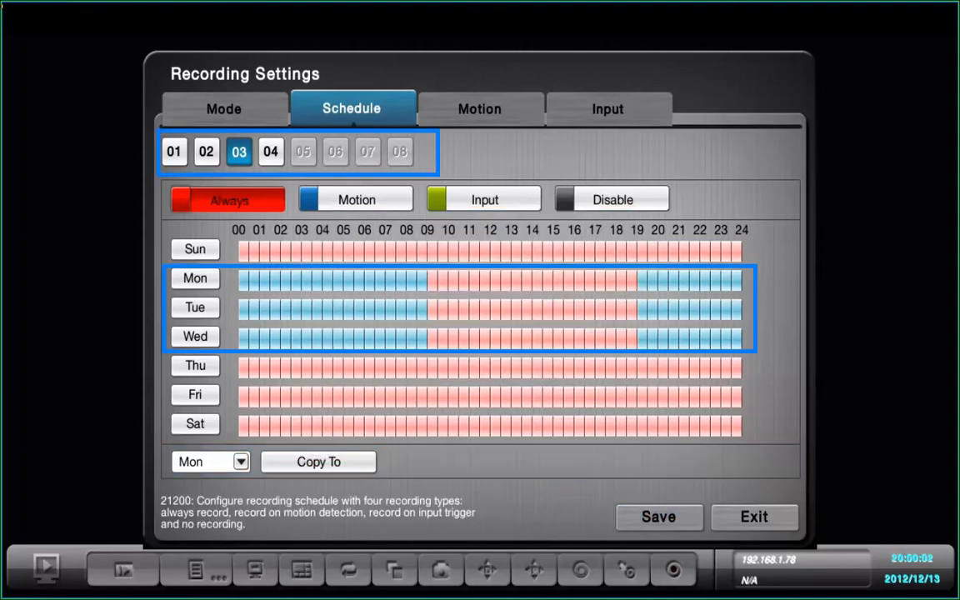
key("Right")
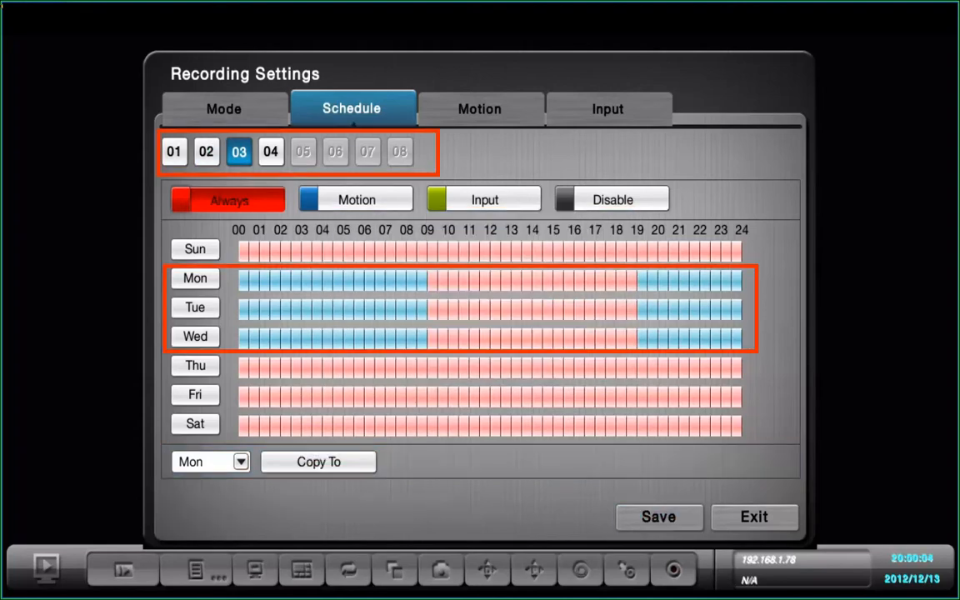
- Switch to channel 02's schedule and apply the Input recording type to all of Sunday
key("Left")
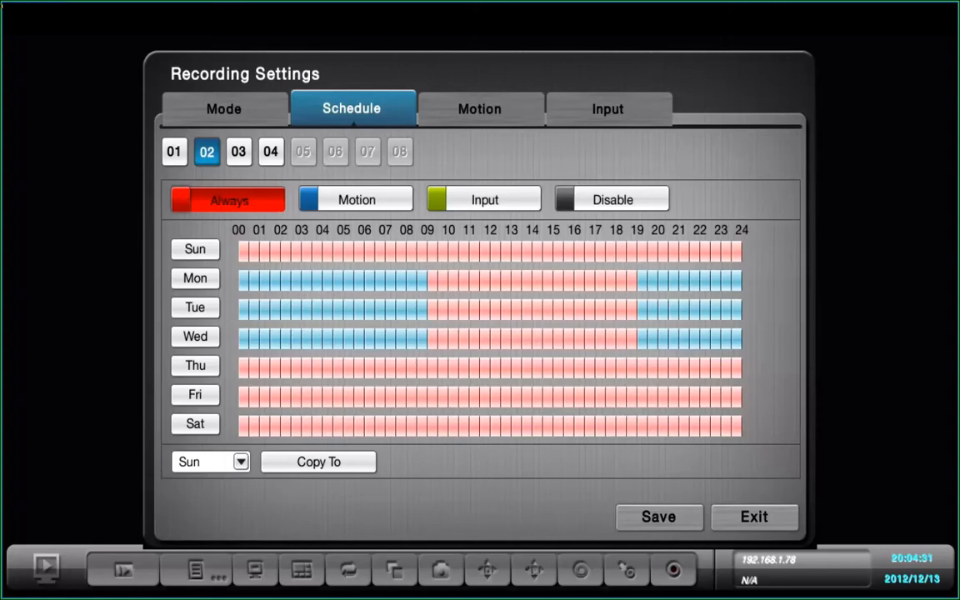
key("Right")
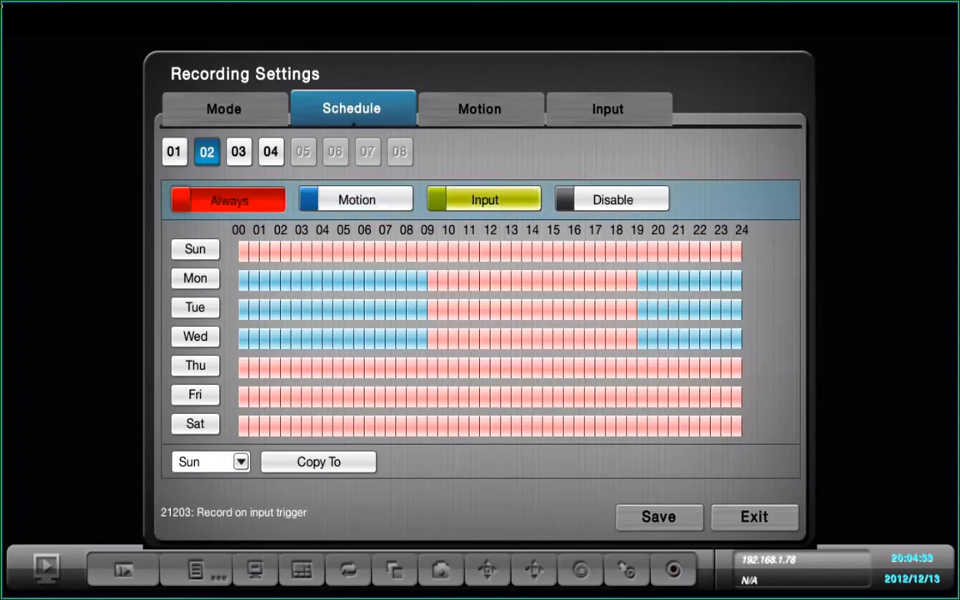
key("Return")
key("Down")
key("Left")
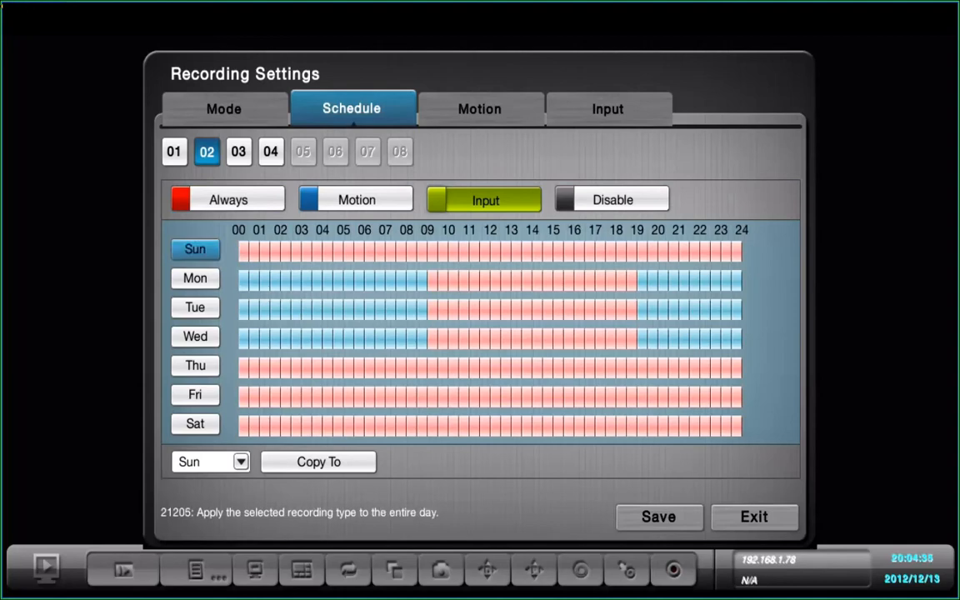
key("Return")
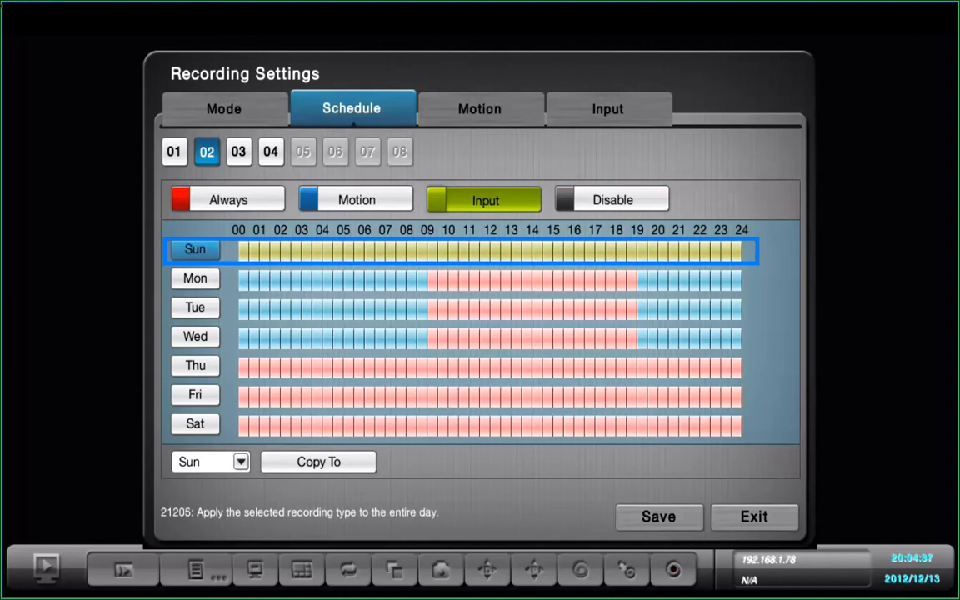